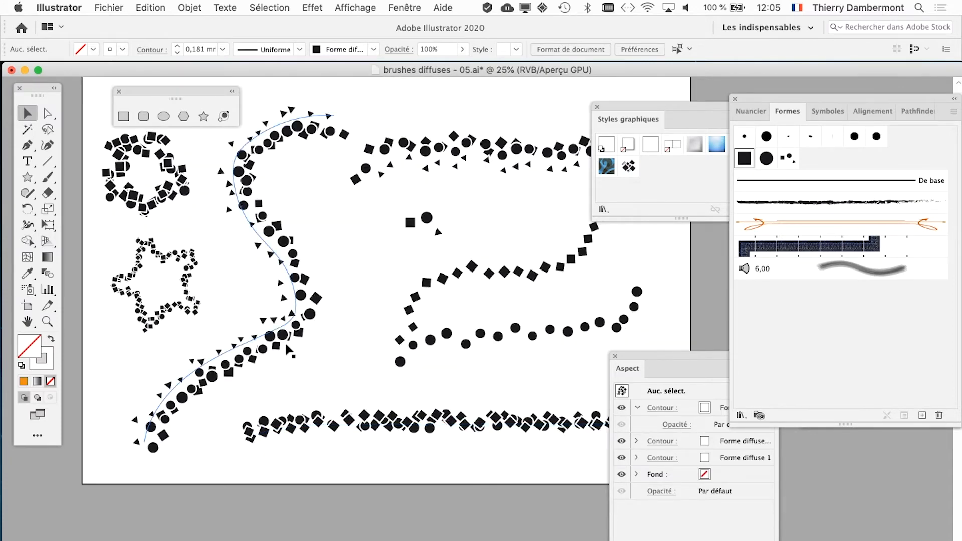
Turn off scaling of strokes and effects in the general preferences
{"action": "left_click_drag", "start_coordinate": [632, 356], "coordinate": [676, 254]}
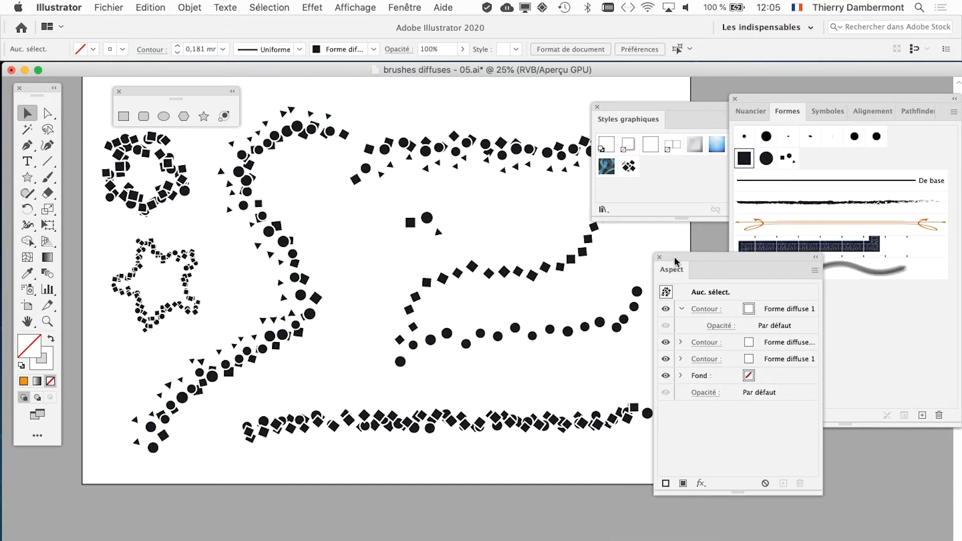
{"action": "left_click", "coordinate": [75, 8]}
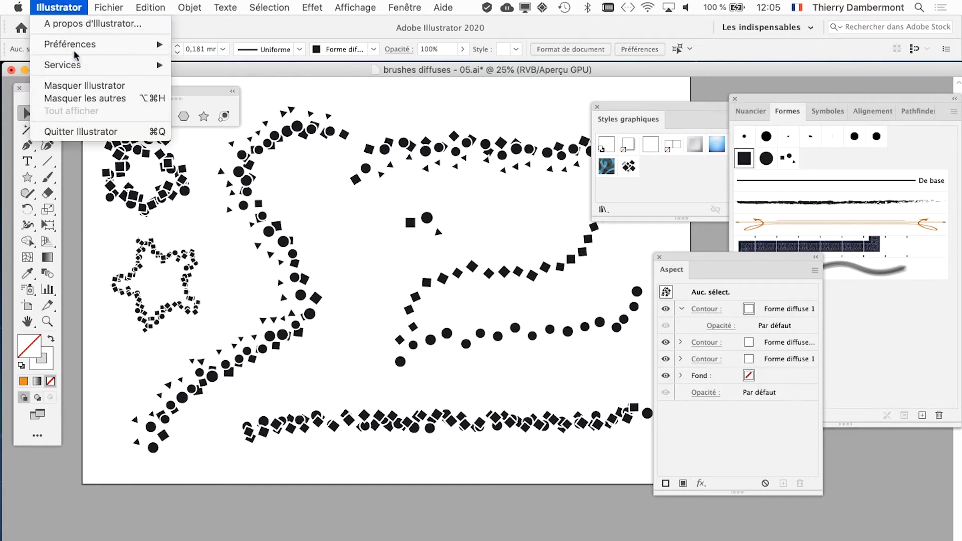
{"action": "mouse_move", "coordinate": [75, 45]}
{"action": "left_click", "coordinate": [245, 49]}
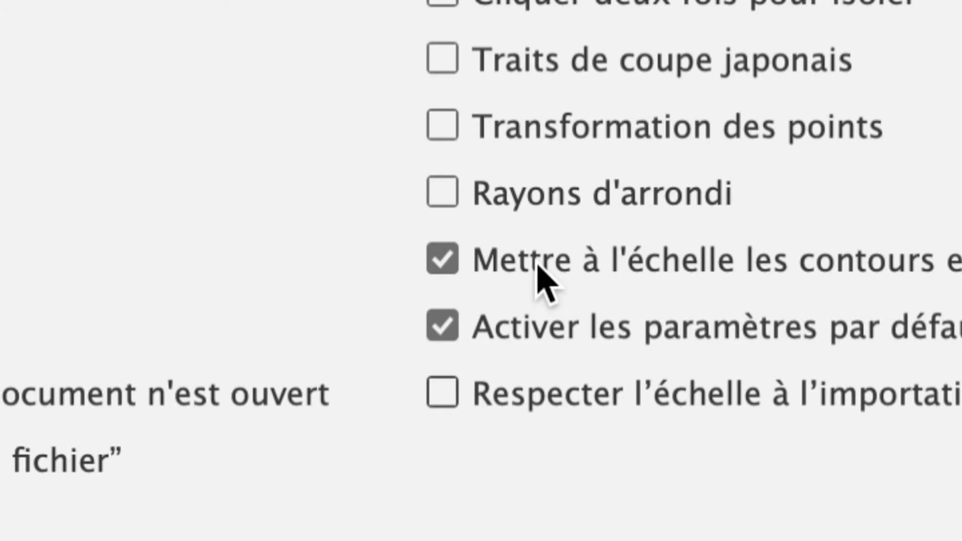
{"action": "left_click", "coordinate": [538, 268]}
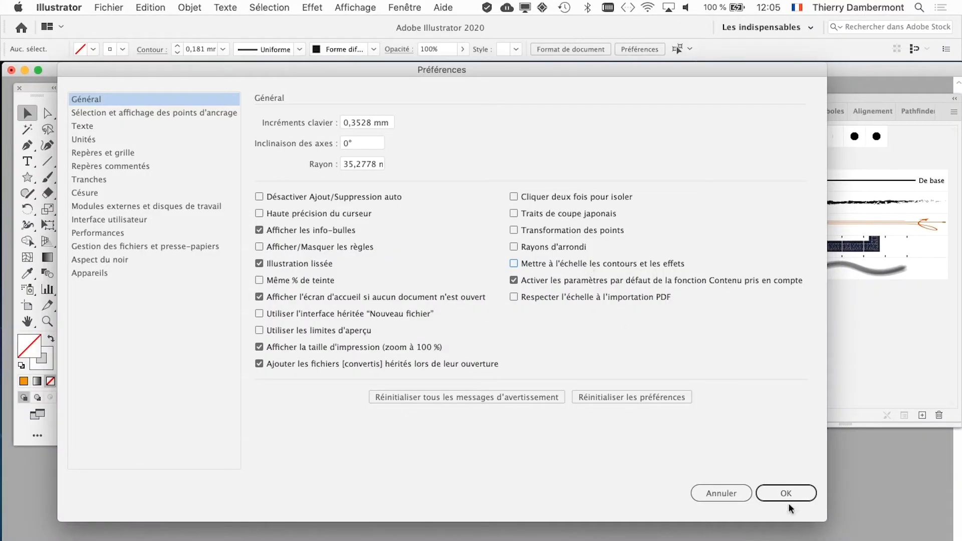
{"action": "left_click", "coordinate": [789, 497]}
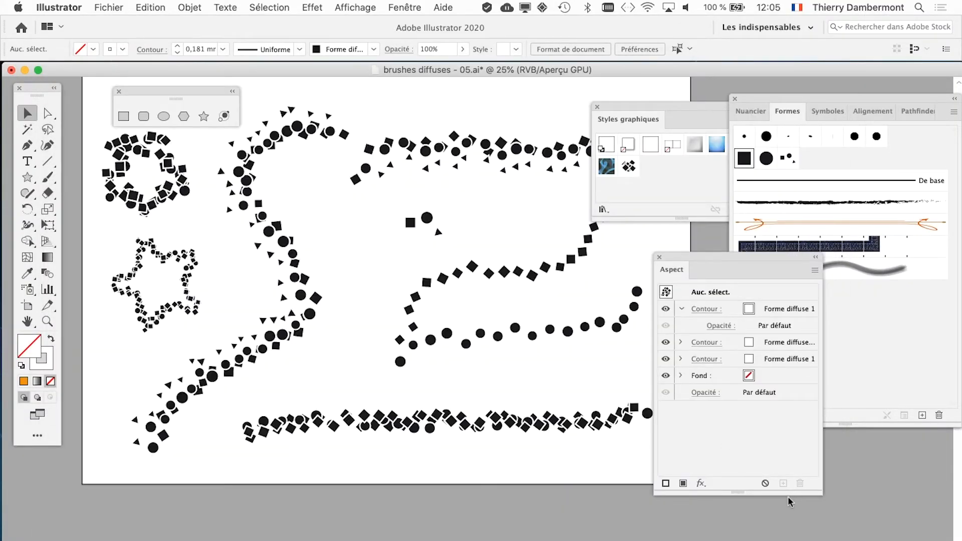
Deselect the "Avant" text and move the graphic styles palette clear of it
{"action": "key", "text": "space"}
{"action": "left_click_drag", "start_coordinate": [486, 319], "coordinate": [463, 409]}
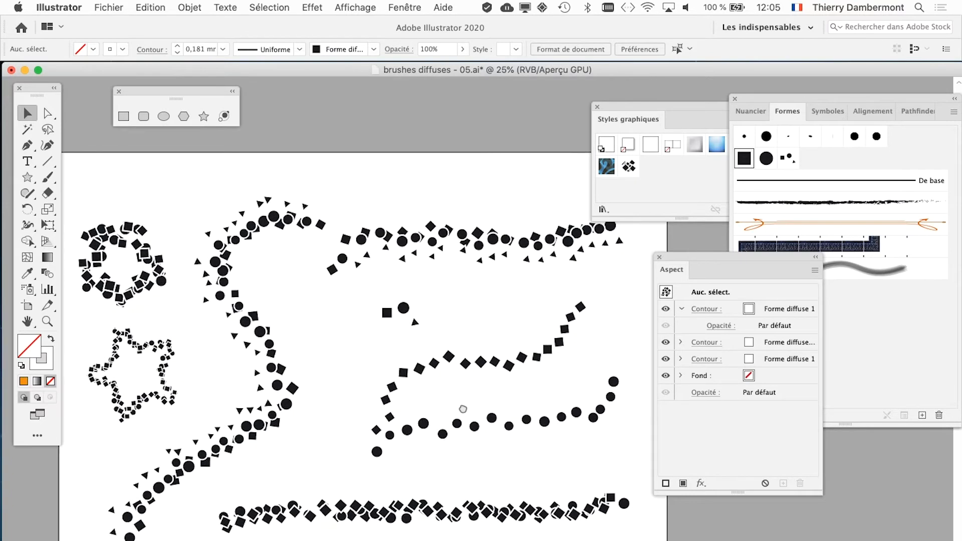
{"action": "scroll", "coordinate": [396, 211], "scroll_direction": "up", "scroll_amount": 1}
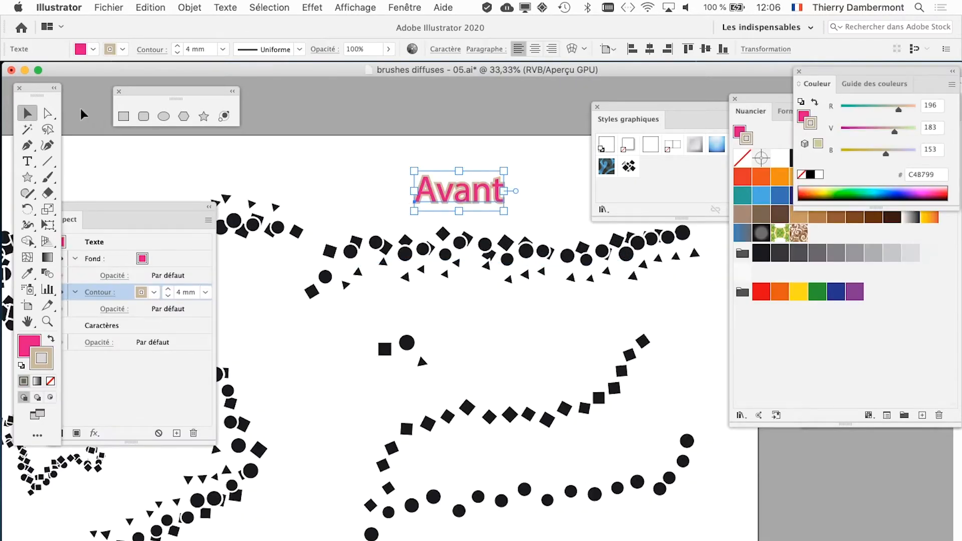
{"action": "left_click", "coordinate": [295, 179]}
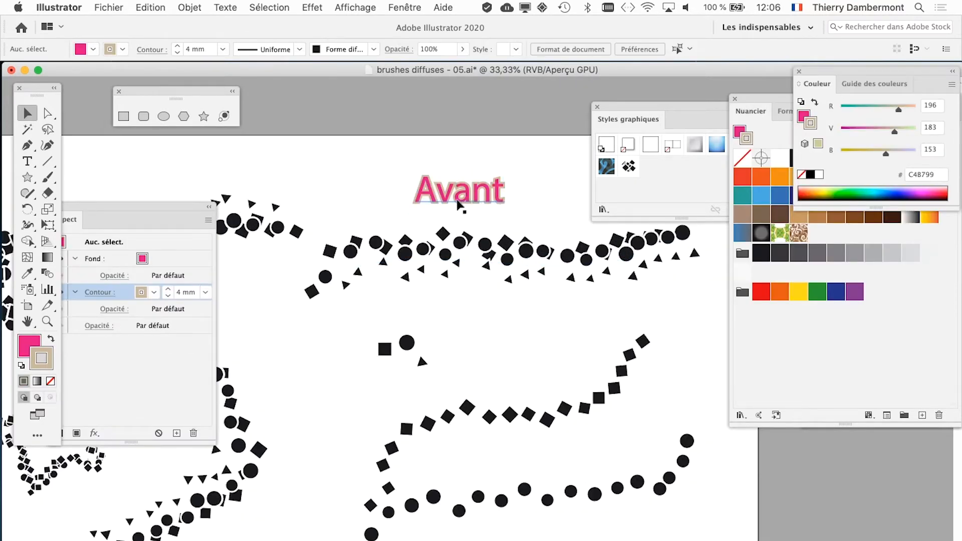
{"action": "scroll", "coordinate": [457, 203], "scroll_direction": "up", "scroll_amount": 3}
{"action": "left_click_drag", "start_coordinate": [620, 113], "coordinate": [718, 149]}
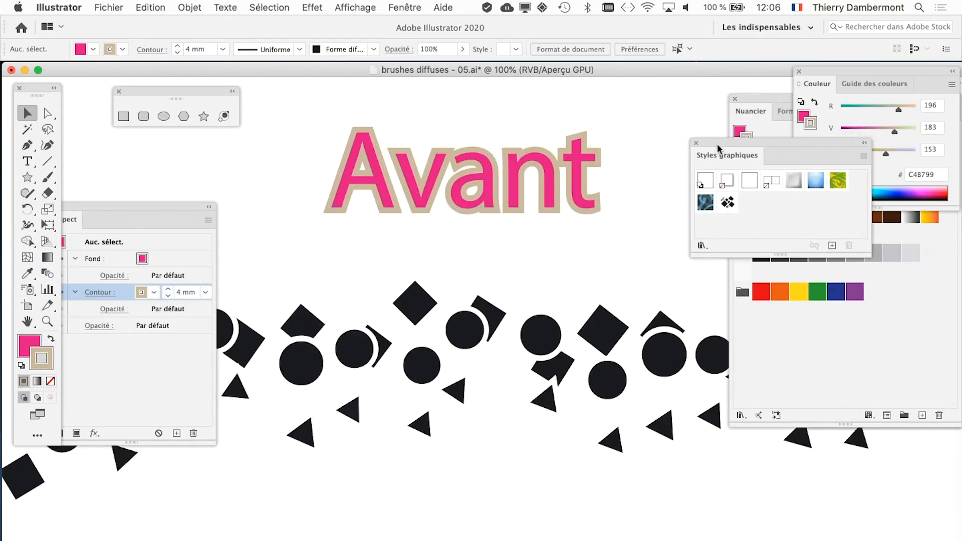
{"action": "left_click_drag", "start_coordinate": [507, 323], "coordinate": [503, 468]}
{"action": "scroll", "coordinate": [449, 390], "scroll_direction": "up", "scroll_amount": 2}
{"action": "scroll", "coordinate": [456, 391], "scroll_direction": "down", "scroll_amount": 1}
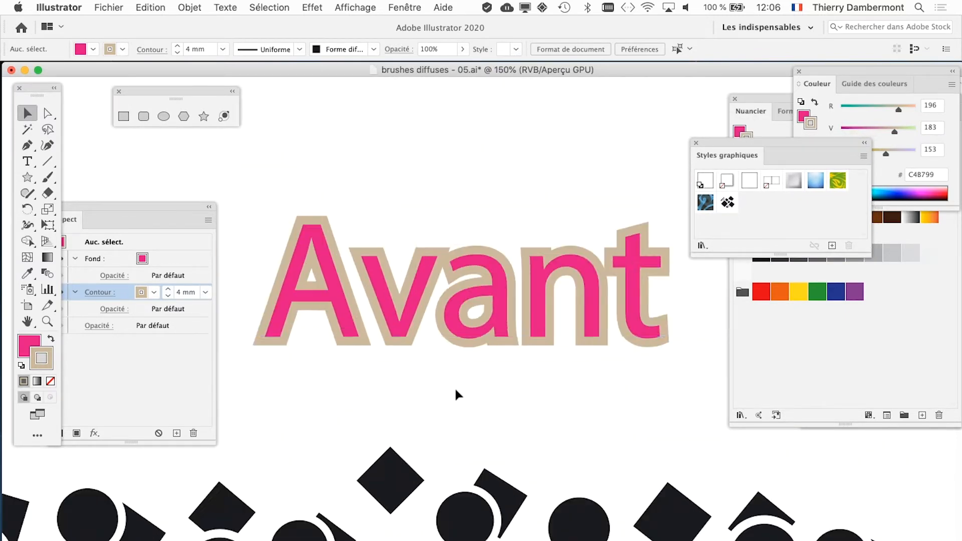
Try scaling the "Avant" text down proportionally towards its lower-right corner with Free Transform
{"action": "left_click", "coordinate": [509, 337]}
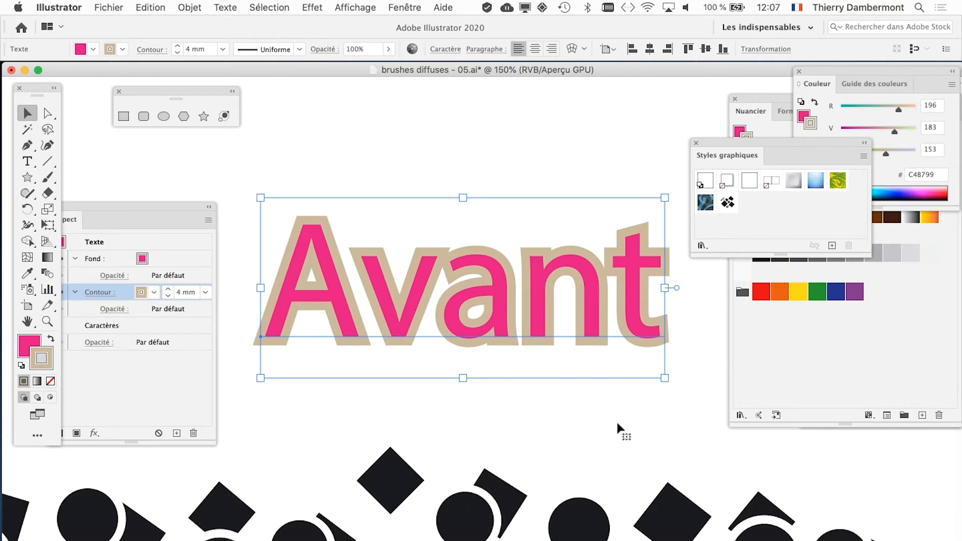
{"action": "left_click", "coordinate": [47, 226]}
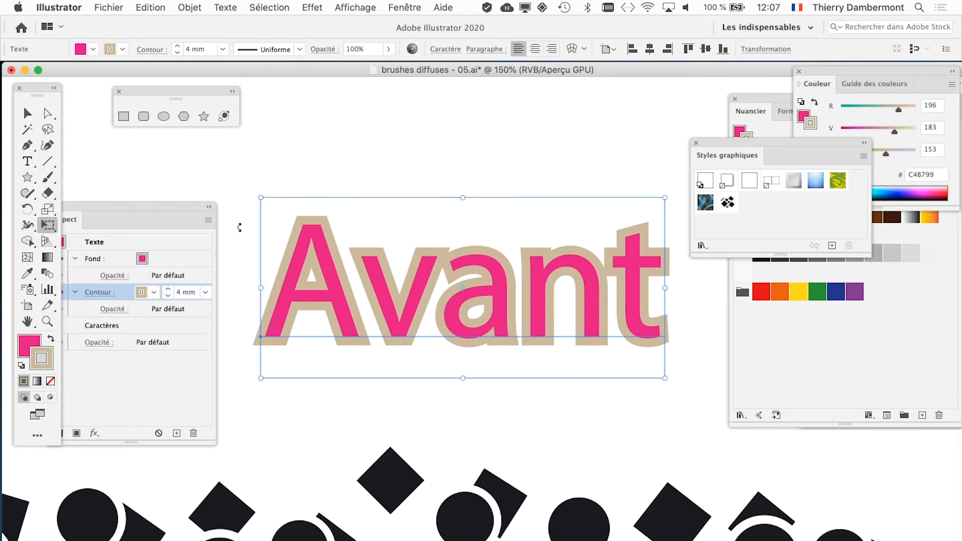
{"action": "left_click_drag", "start_coordinate": [260, 198], "coordinate": [550, 340]}
{"action": "key", "text": "super+plus"}
{"action": "key", "text": "super+plus"}
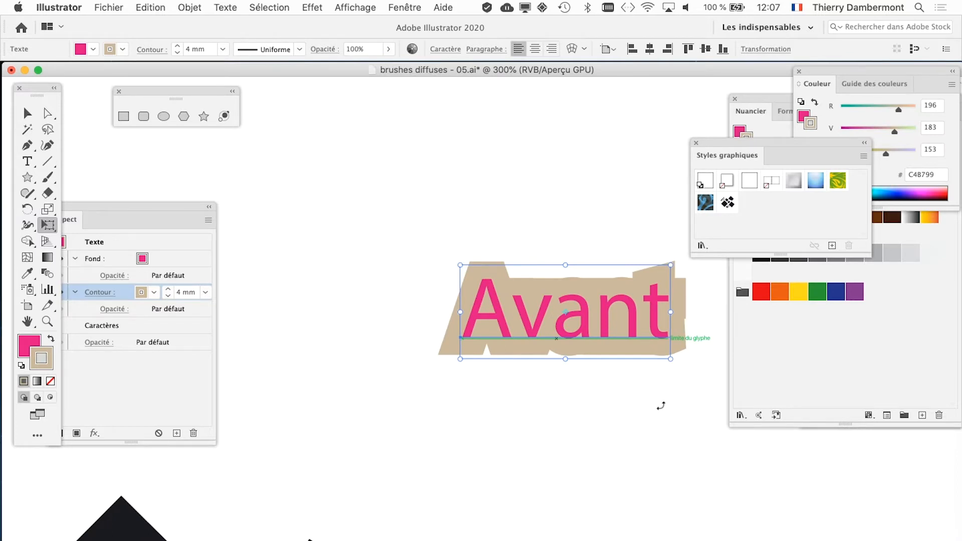
Undo the Free Transform scaling, return to the Selection tool and deselect the "Avant" text
{"action": "key", "text": "super+z"}
{"action": "key", "text": "super+minus"}
{"action": "key", "text": "super+minus"}
{"action": "key", "text": "super+minus"}
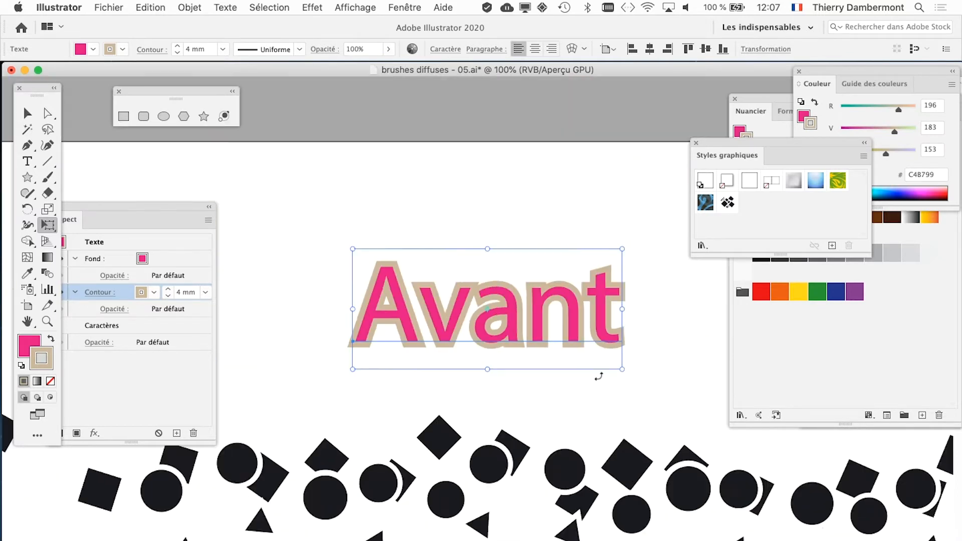
{"action": "left_click", "coordinate": [27, 113]}
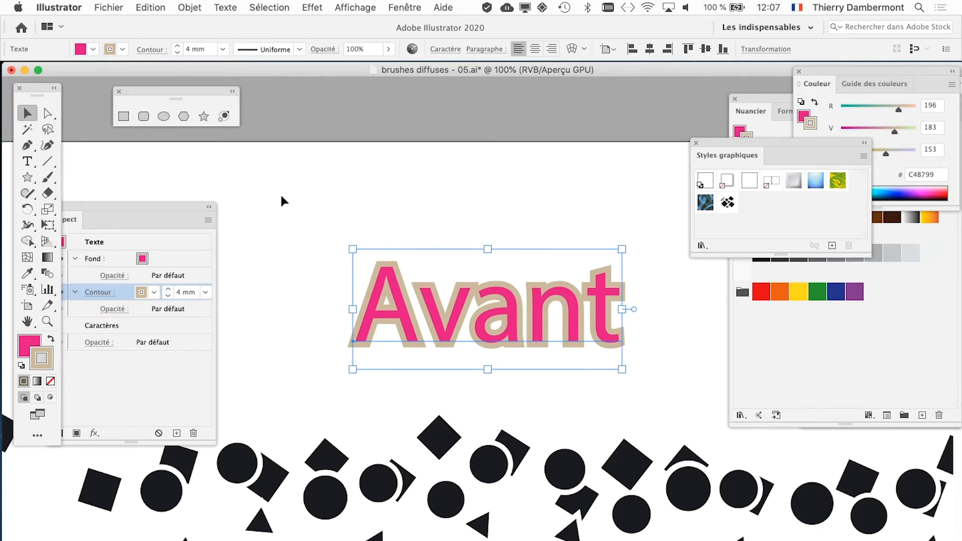
{"action": "left_click", "coordinate": [281, 202]}
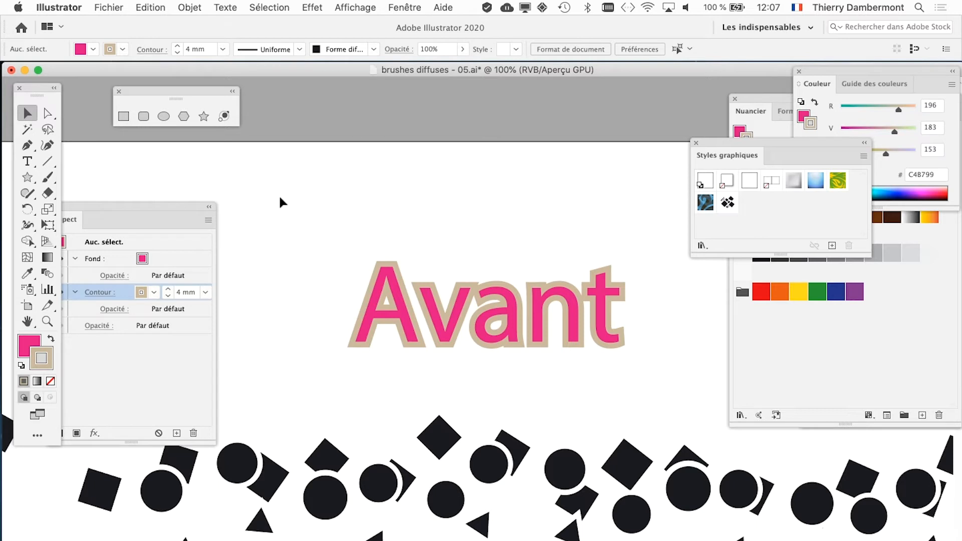
Examine the appearance and stroke settings of the "Avant" text, including its weight and available alignment options
{"action": "left_click", "coordinate": [451, 345]}
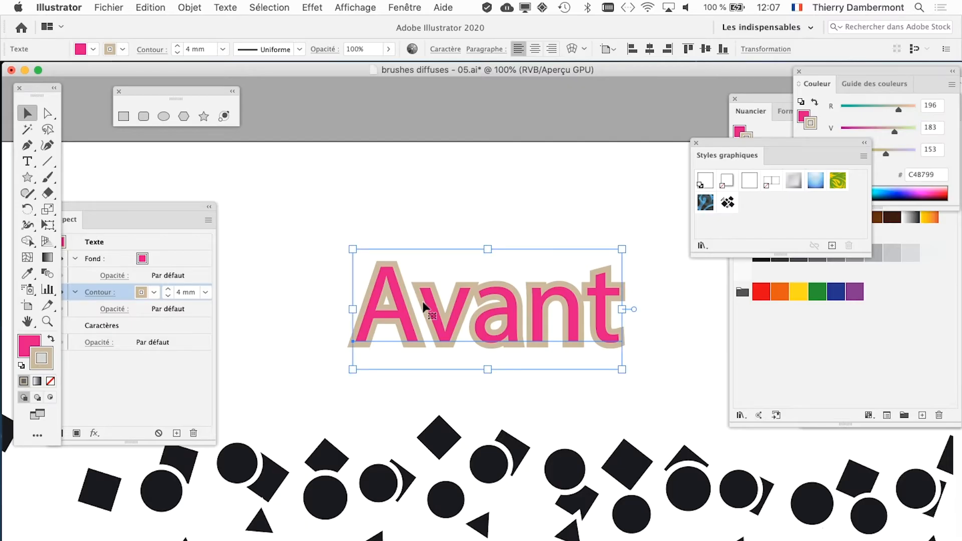
{"action": "left_click_drag", "start_coordinate": [178, 211], "coordinate": [273, 179]}
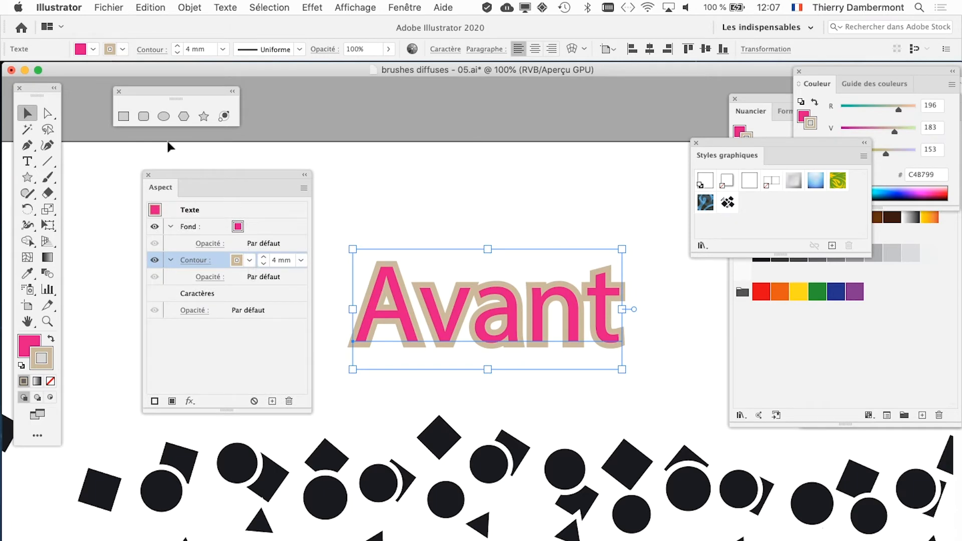
{"action": "left_click", "coordinate": [148, 175]}
{"action": "left_click", "coordinate": [415, 7]}
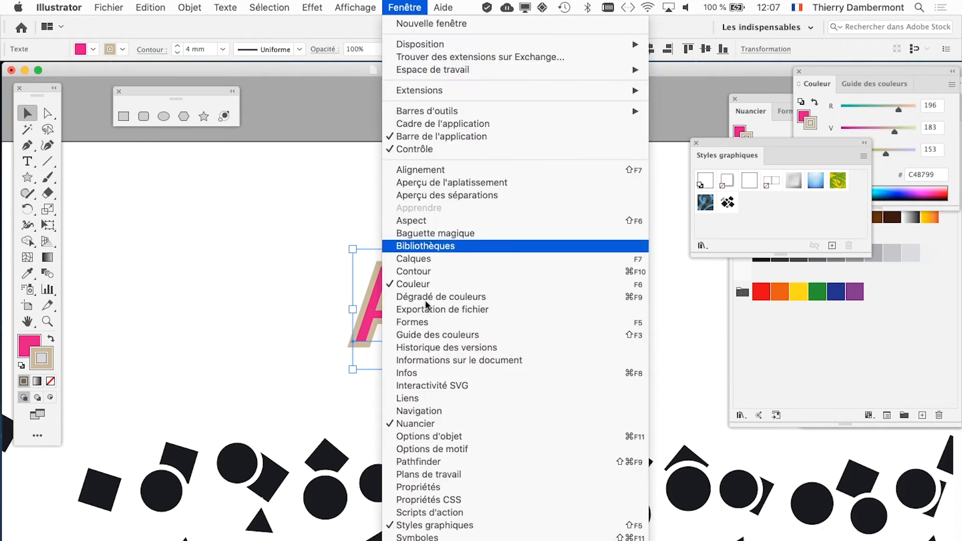
{"action": "left_click", "coordinate": [441, 271]}
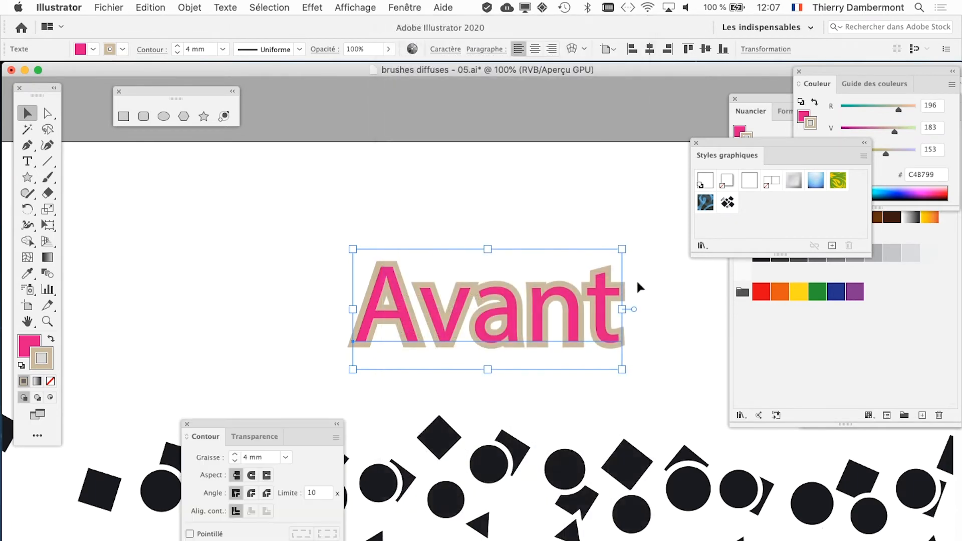
{"action": "left_click_drag", "start_coordinate": [275, 427], "coordinate": [254, 226]}
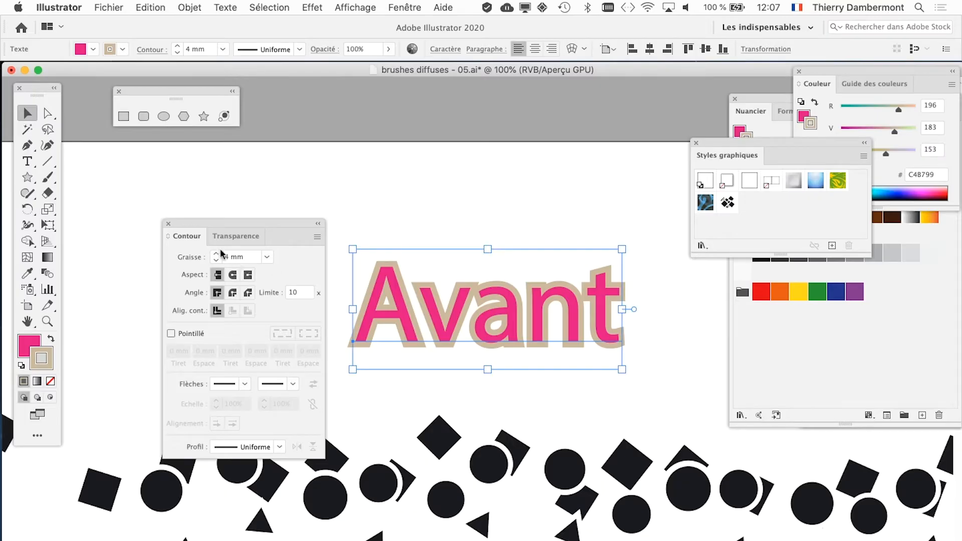
{"action": "left_click", "coordinate": [168, 224]}
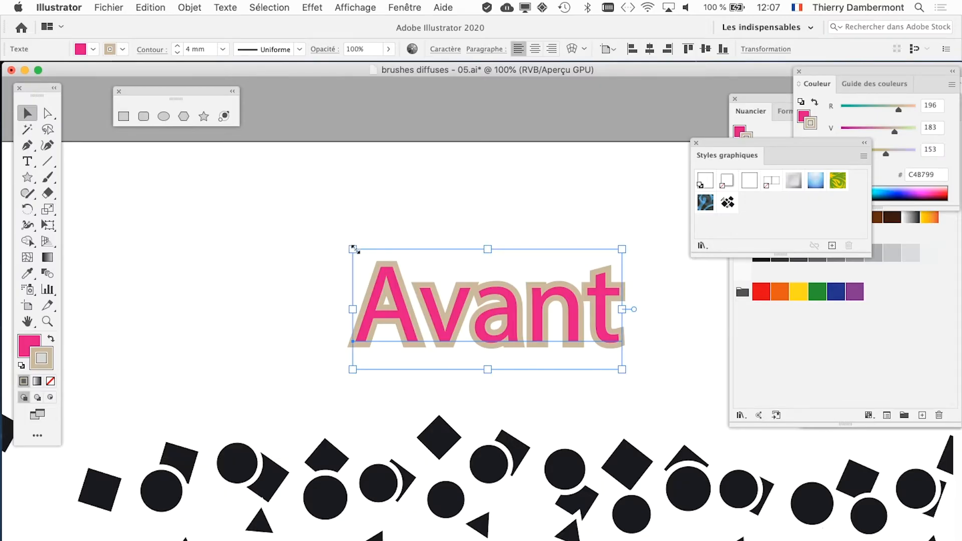
Try scaling the "Avant" text down to about 40% towards its lower-right corner with the Selection tool, and undo it
{"action": "left_click_drag", "start_coordinate": [354, 250], "coordinate": [512, 320]}
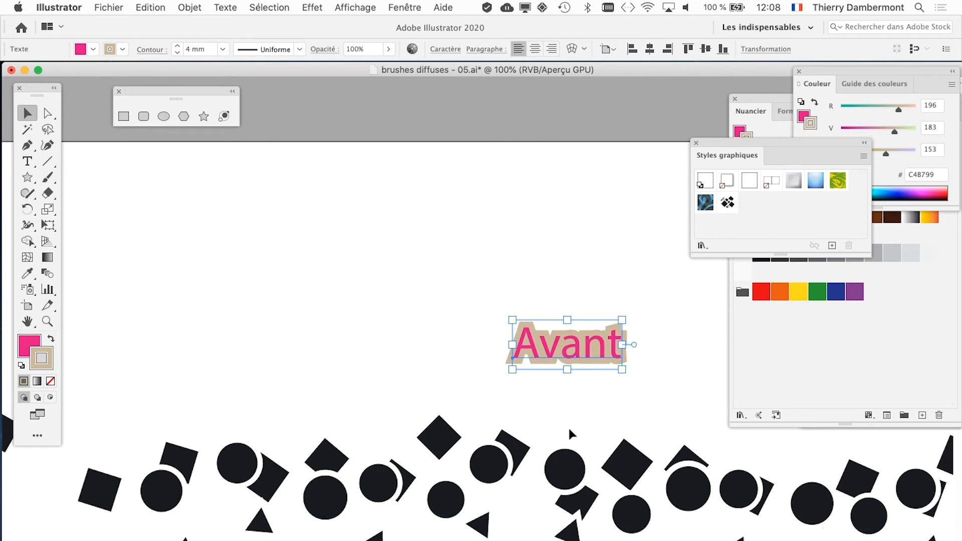
{"action": "key", "text": "super"}
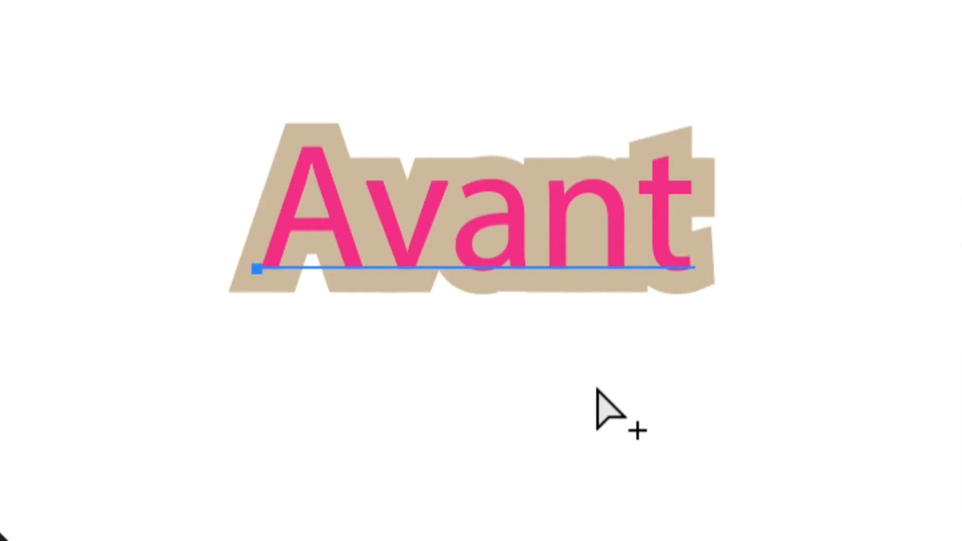
{"action": "key", "text": "super+z"}
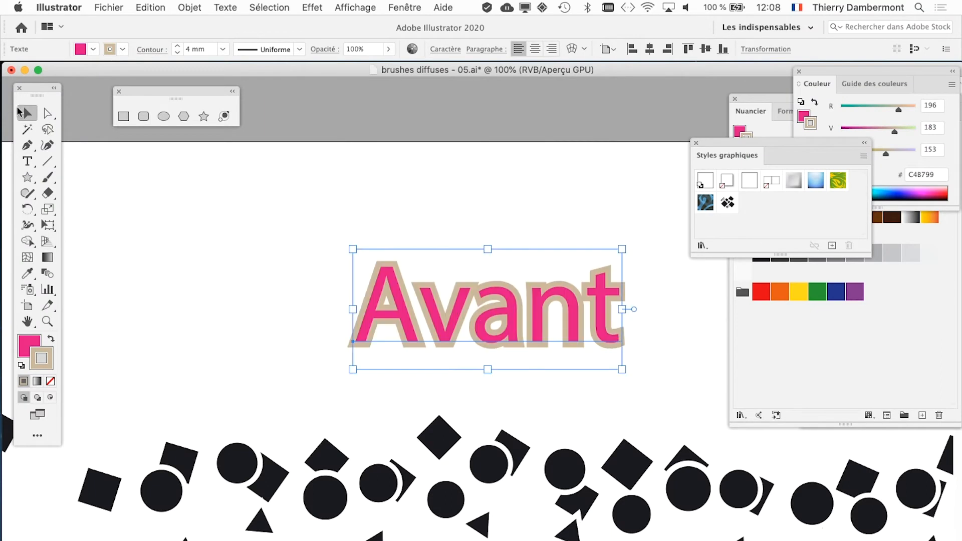
Expand the appearance of the "Avant" text
{"action": "left_click", "coordinate": [308, 259]}
{"action": "left_click", "coordinate": [448, 345]}
{"action": "scroll", "coordinate": [485, 351], "scroll_direction": "up", "scroll_amount": 1}
{"action": "key", "text": "space"}
{"action": "left_click_drag", "start_coordinate": [504, 351], "coordinate": [430, 343]}
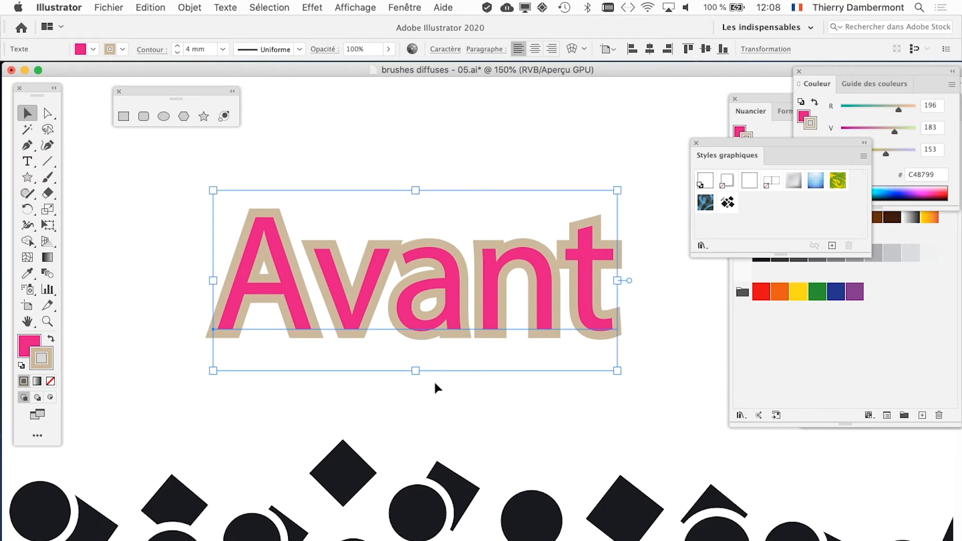
{"action": "left_click", "coordinate": [201, 7]}
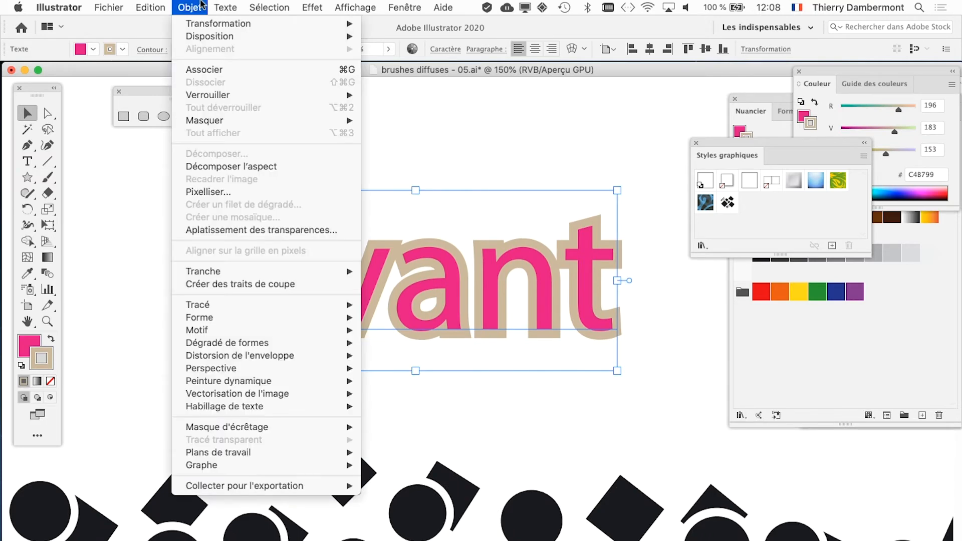
{"action": "left_click", "coordinate": [228, 167]}
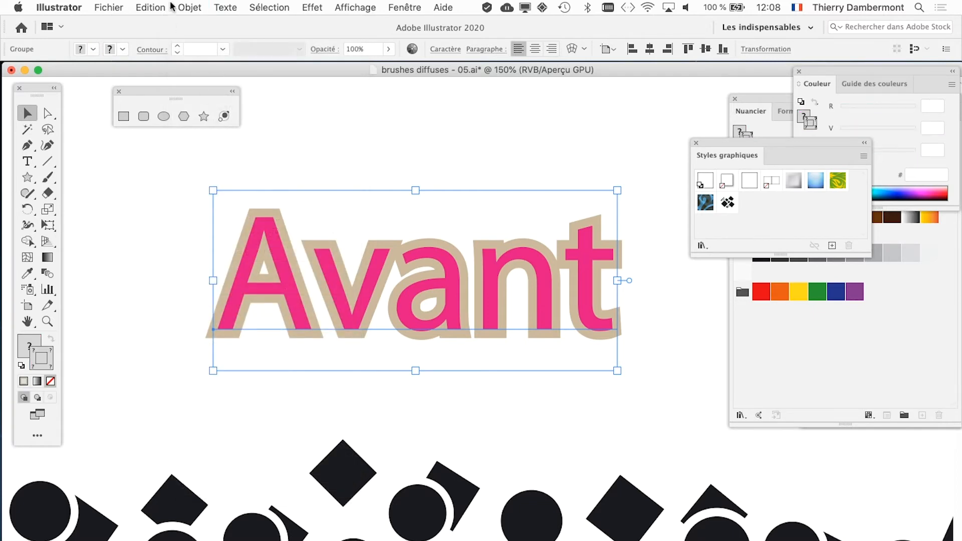
Expand the resulting "Avant" group to convert its live text into vector outlines
{"action": "left_click", "coordinate": [190, 7]}
{"action": "left_click", "coordinate": [211, 155]}
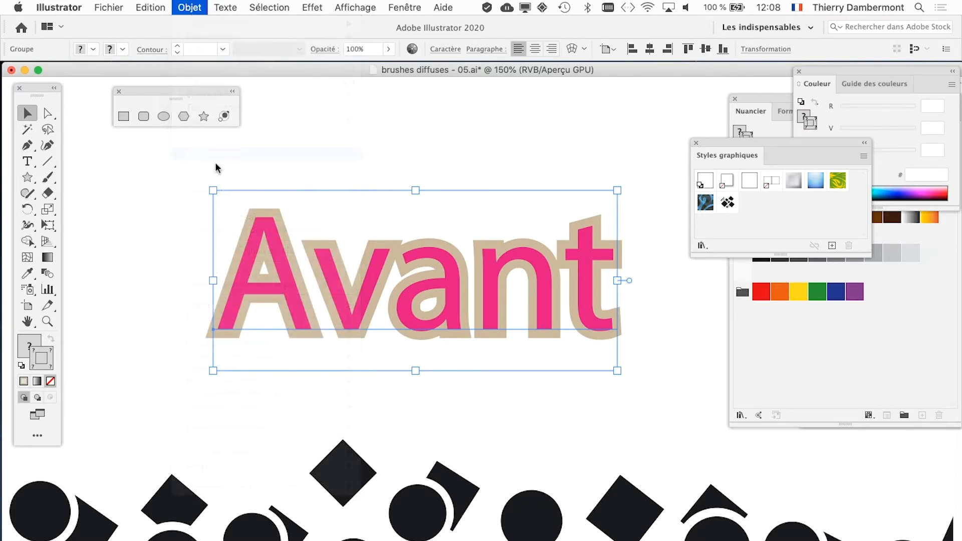
{"action": "left_click", "coordinate": [532, 389]}
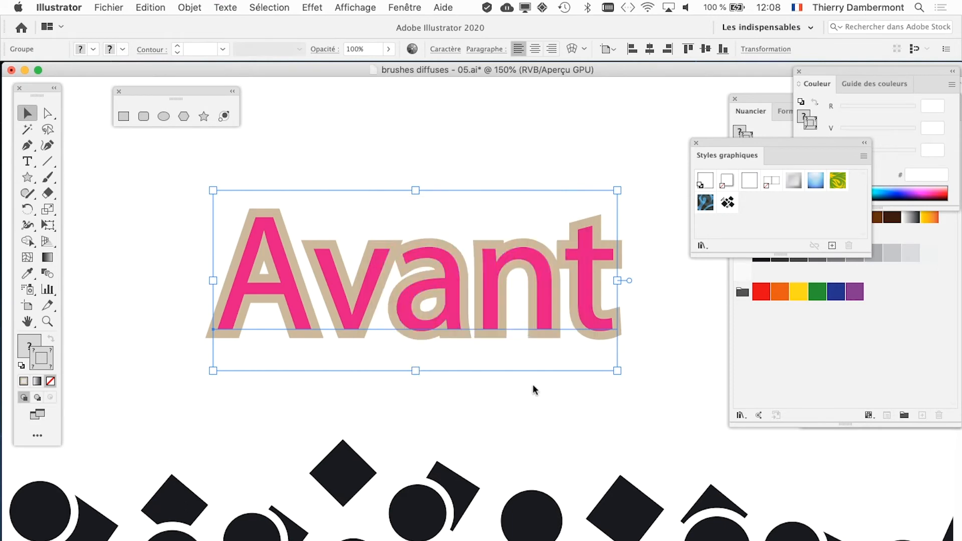
Check the paths of the "Avant" letters in outline view and return to preview
{"action": "left_click", "coordinate": [353, 7]}
{"action": "left_click", "coordinate": [371, 35]}
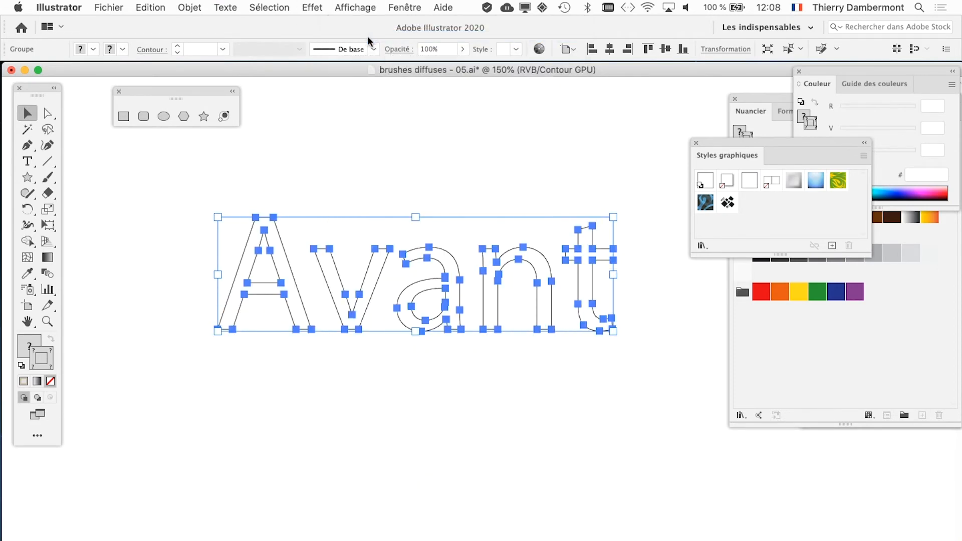
{"action": "left_click", "coordinate": [369, 8]}
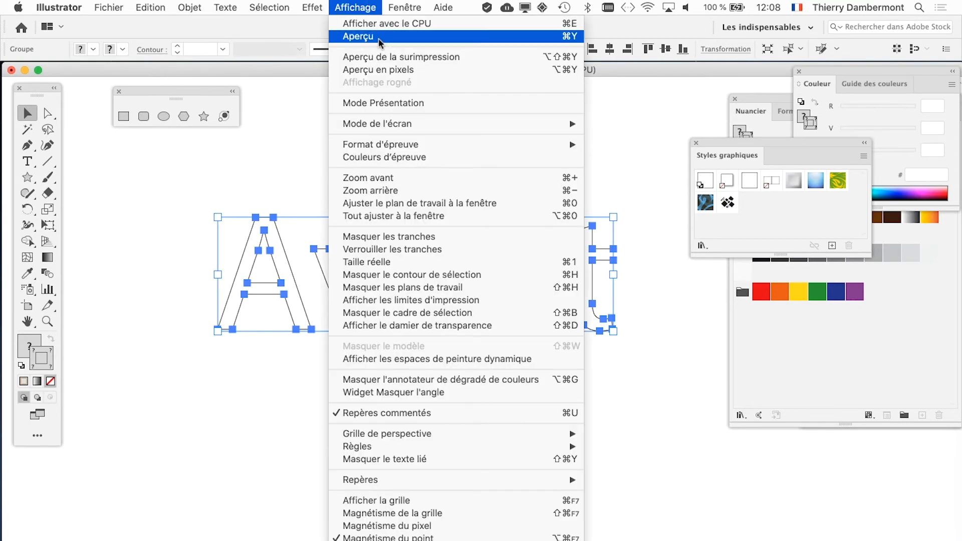
{"action": "left_click", "coordinate": [378, 38]}
Expand the fill and stroke of the "Avant" letter outlines into separate filled shapes
{"action": "left_click", "coordinate": [189, 7]}
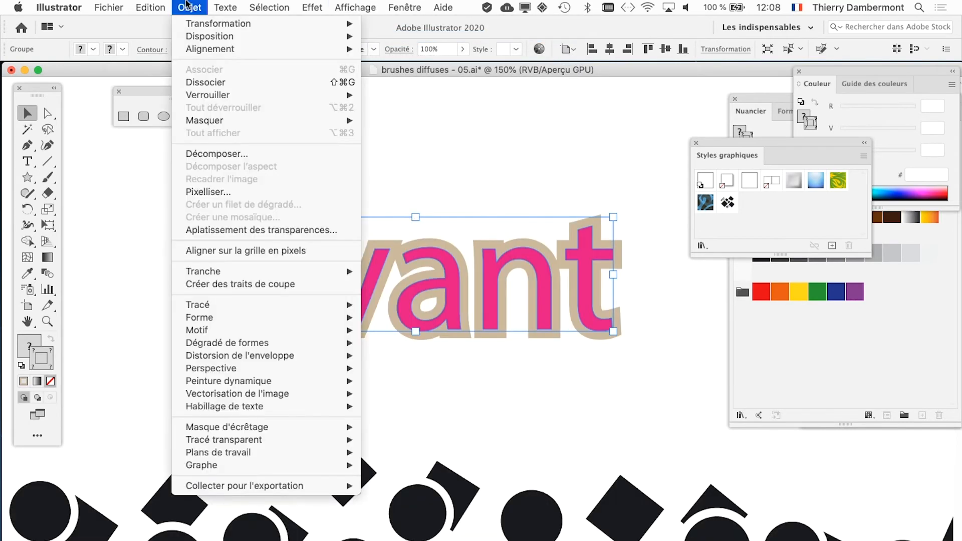
{"action": "left_click", "coordinate": [218, 153]}
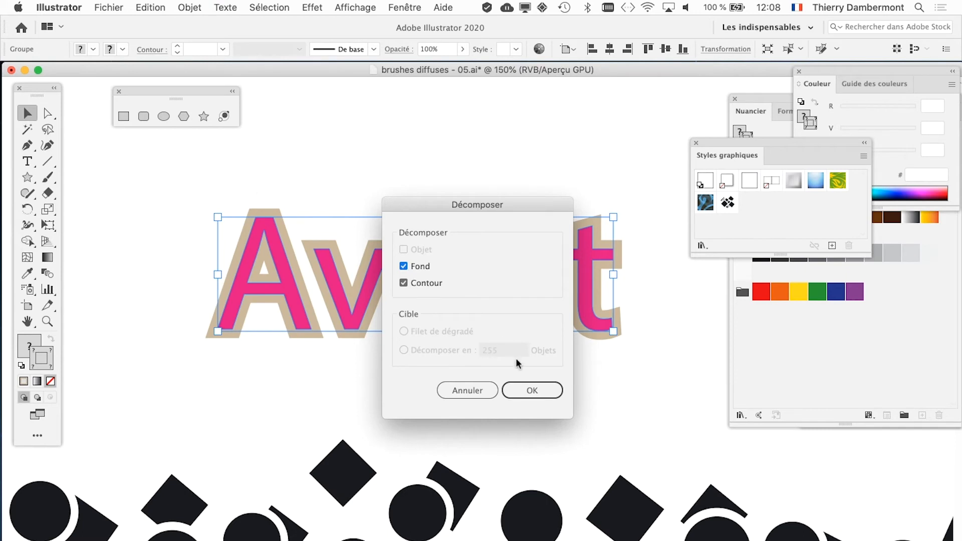
{"action": "left_click", "coordinate": [528, 390]}
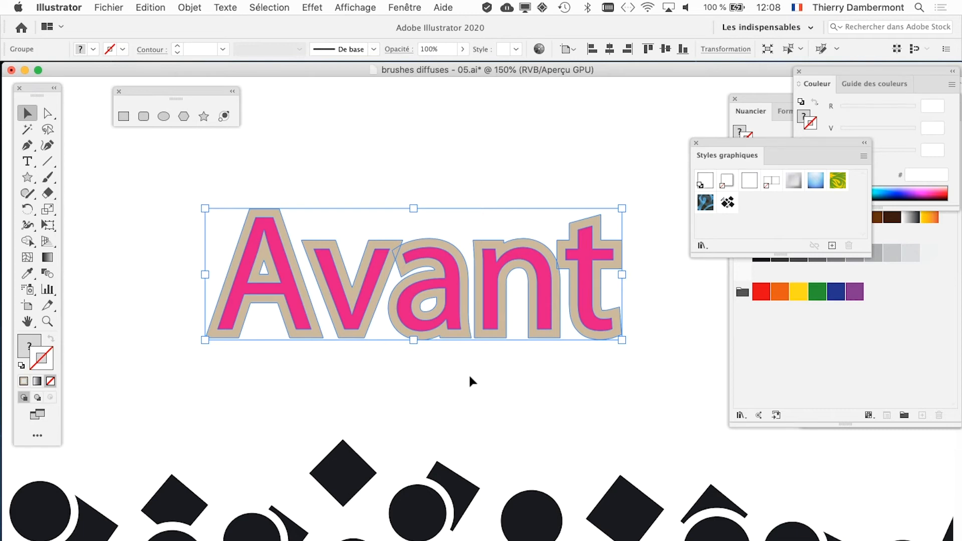
Inspect the separate fill and outline paths of the "Avant" letters in outline view and return to preview
{"action": "left_click", "coordinate": [365, 7]}
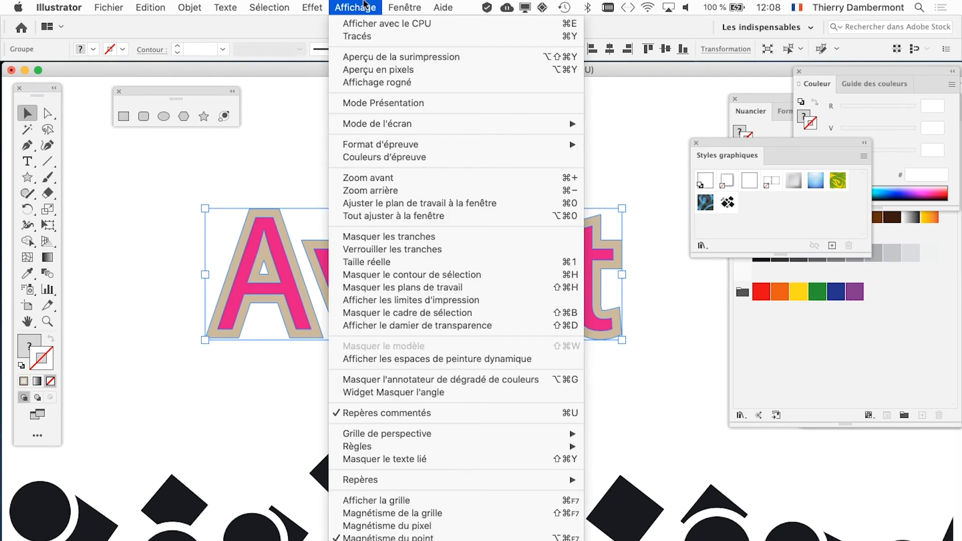
{"action": "left_click", "coordinate": [365, 36]}
{"action": "scroll", "coordinate": [273, 333], "scroll_direction": "up", "scroll_amount": 2}
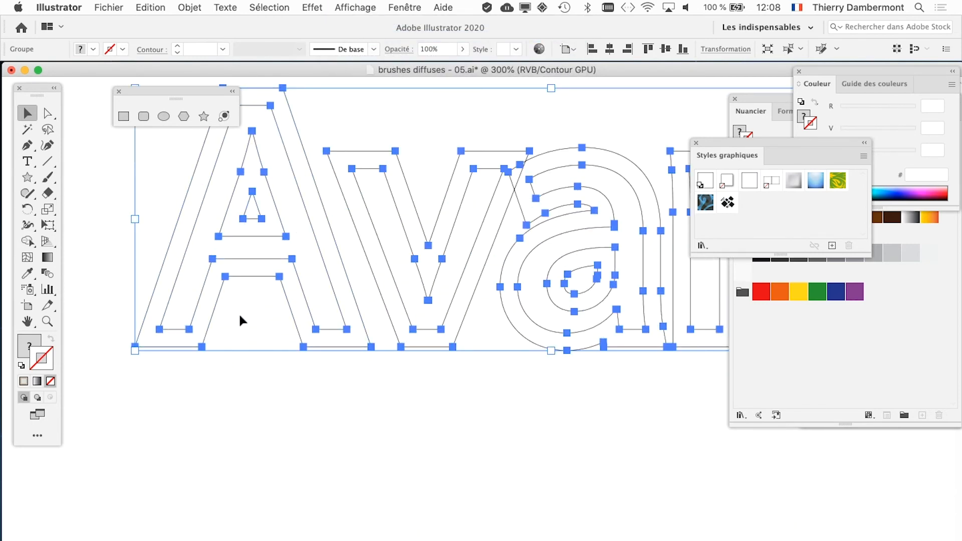
{"action": "scroll", "coordinate": [238, 312], "scroll_direction": "down", "scroll_amount": 2}
{"action": "left_click", "coordinate": [356, 7]}
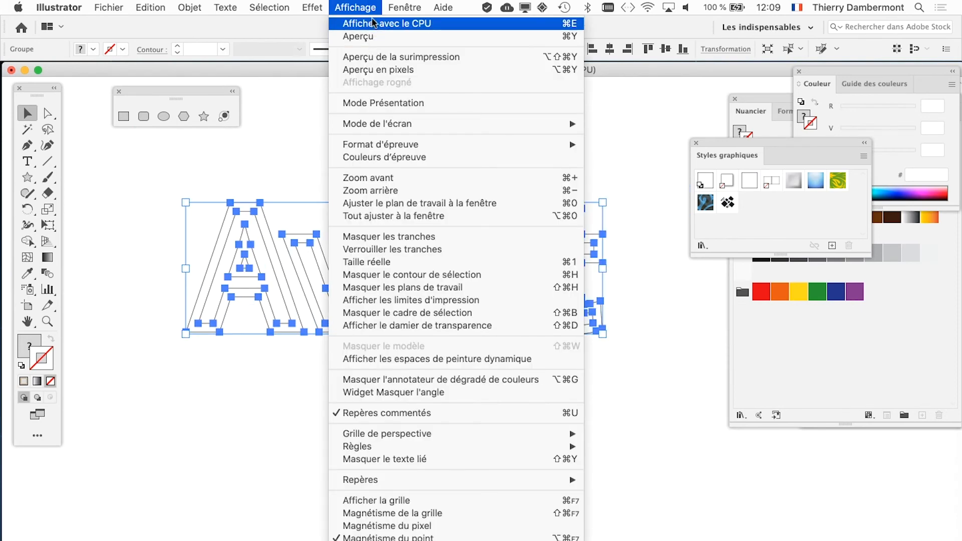
{"action": "left_click", "coordinate": [373, 36]}
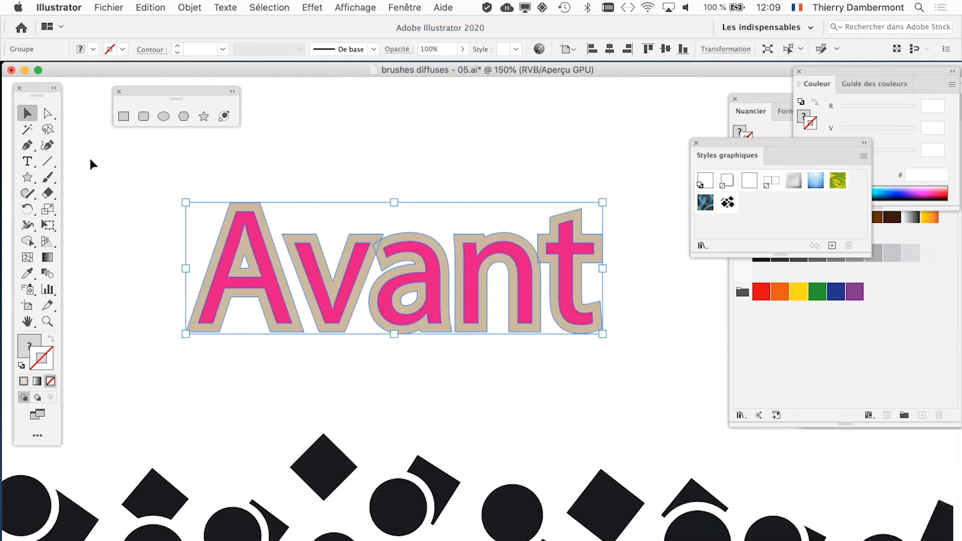
Try moving the beige outer shape of the "A" below the word with the Direct Selection tool, and undo the move
{"action": "left_click", "coordinate": [48, 113]}
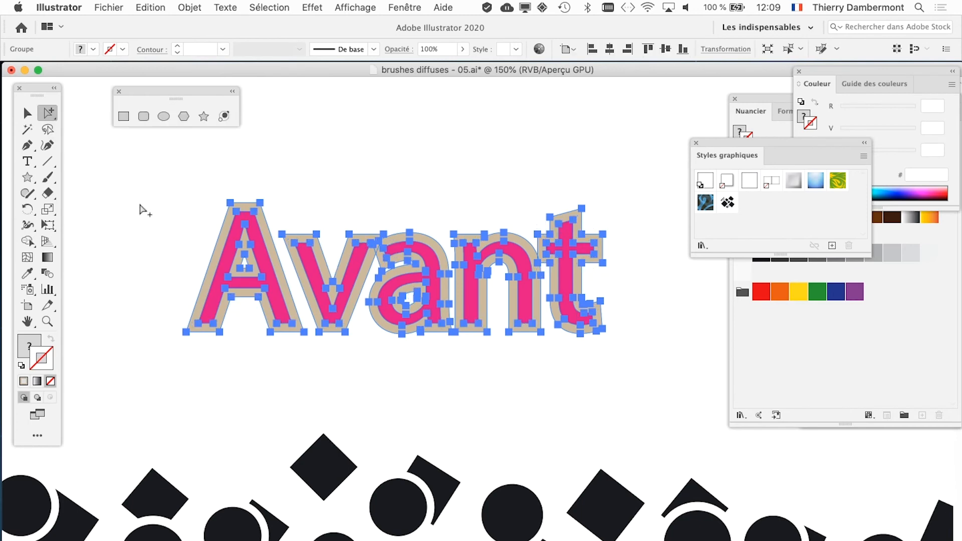
{"action": "left_click", "coordinate": [185, 228]}
{"action": "left_click_drag", "start_coordinate": [293, 245], "coordinate": [574, 395]}
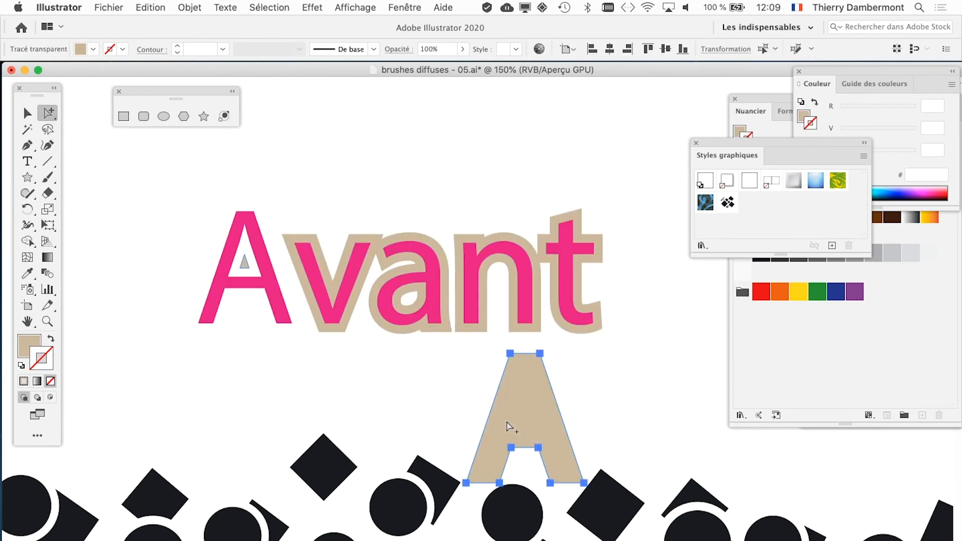
{"action": "key", "text": "super+z"}
Try moving the beige shape of the "t" upward from its top anchor point, and undo the move
{"action": "left_click", "coordinate": [580, 210]}
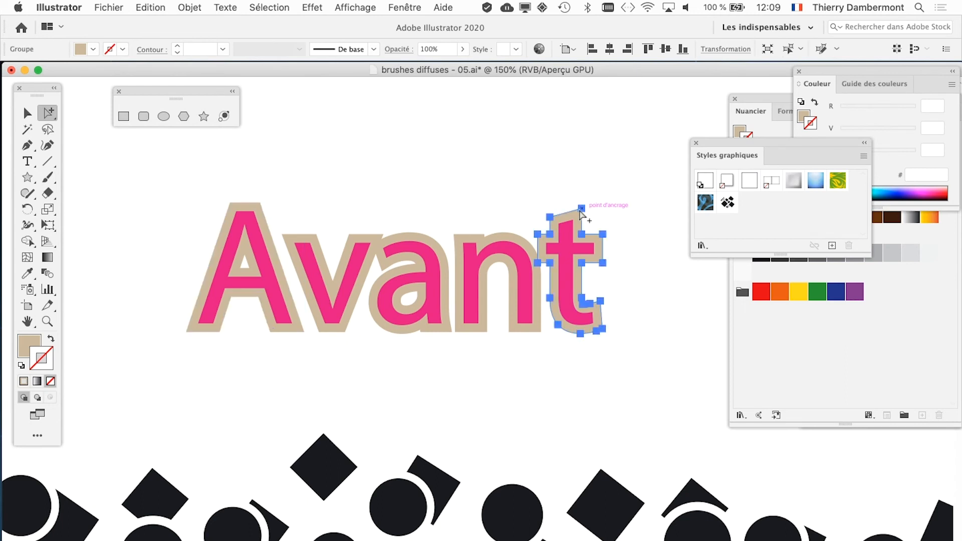
{"action": "left_click_drag", "start_coordinate": [581, 210], "coordinate": [622, 84]}
{"action": "key", "text": "super+z"}
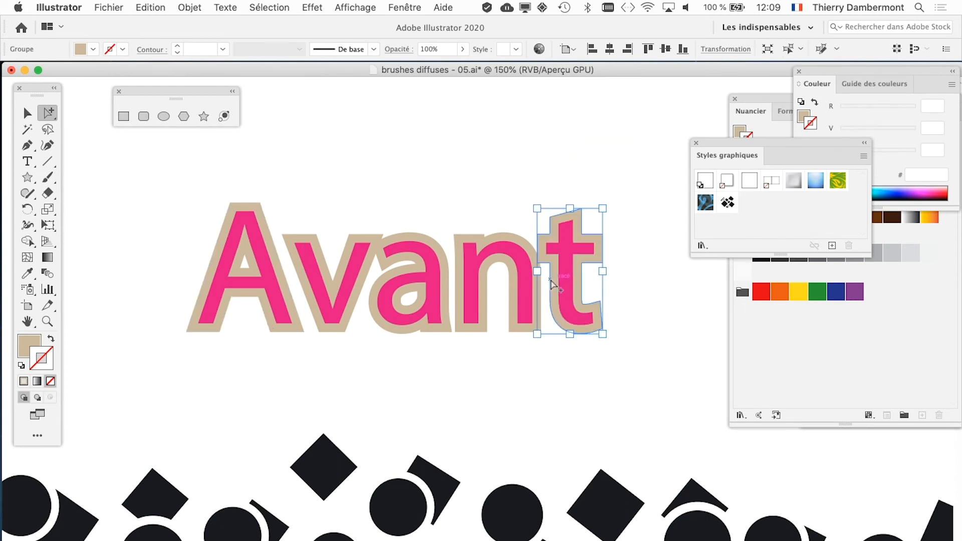
Select the whole "Avant" group and shrink it proportionally toward its lower-right corner with Free Transform
{"action": "left_click", "coordinate": [27, 115]}
{"action": "left_click_drag", "start_coordinate": [175, 160], "coordinate": [662, 381]}
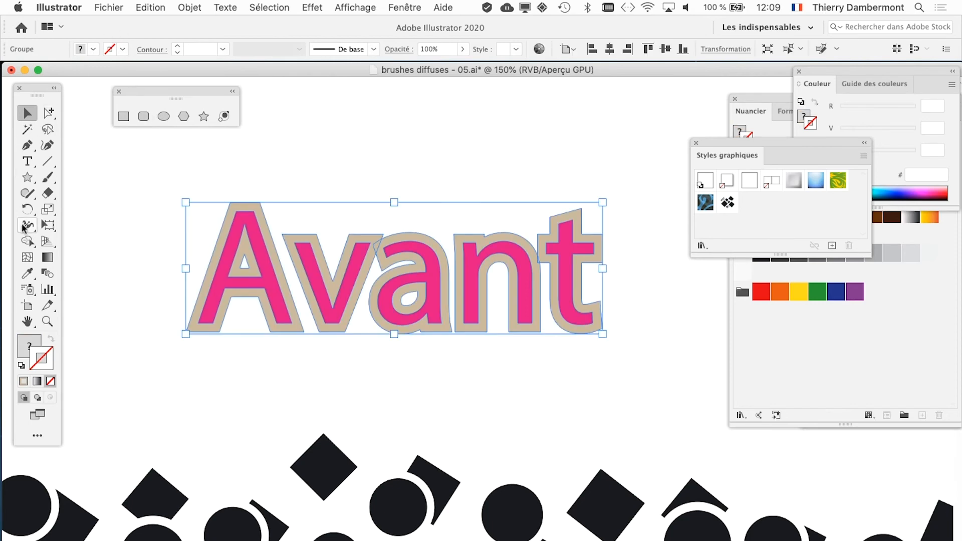
{"action": "left_click", "coordinate": [47, 225]}
{"action": "left_click_drag", "start_coordinate": [188, 203], "coordinate": [486, 298]}
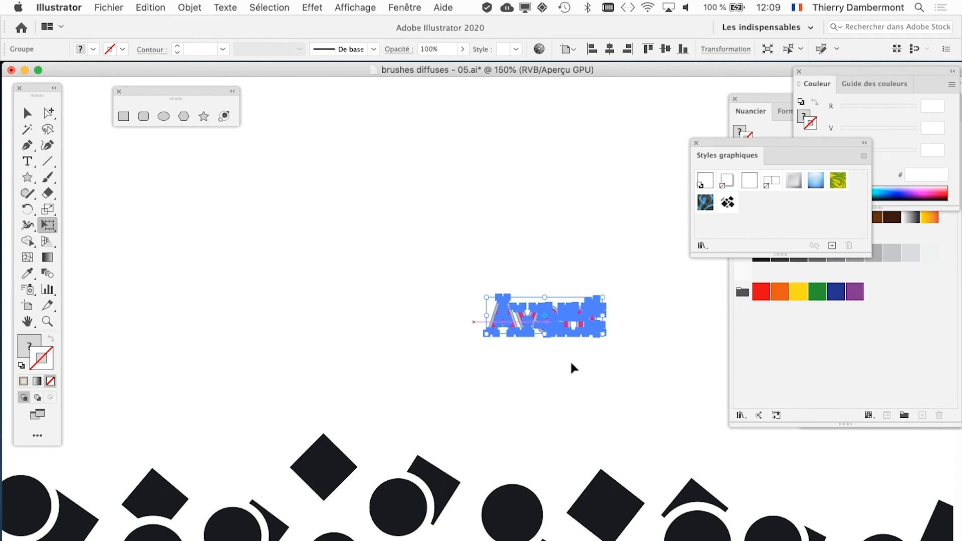
Deselect the reduced "Avant" to examine its outline proportions up close, and undo the scaling
{"action": "left_click", "coordinate": [572, 363], "text": "super"}
{"action": "scroll", "coordinate": [562, 347], "scroll_direction": "up", "scroll_amount": 4}
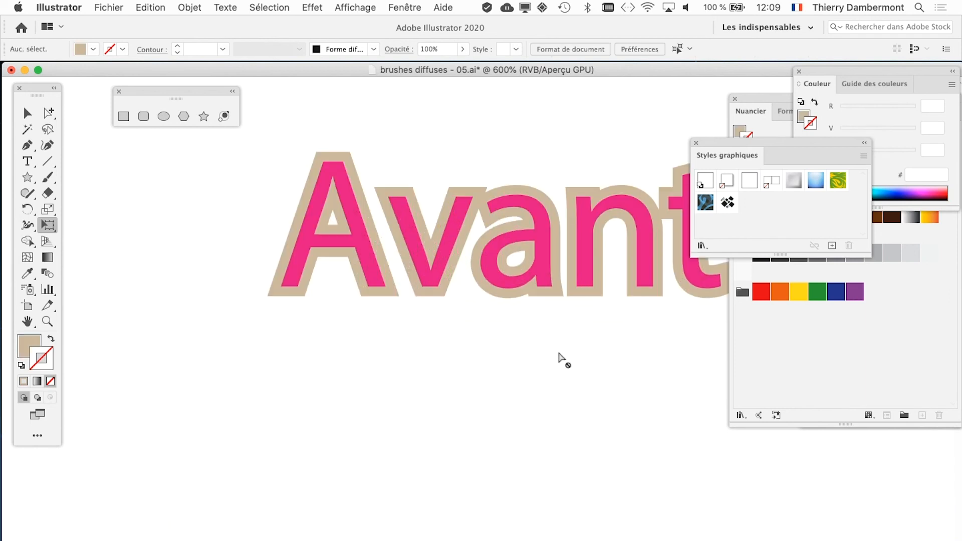
{"action": "scroll", "coordinate": [561, 357], "scroll_direction": "down", "scroll_amount": 1}
{"action": "scroll", "coordinate": [562, 357], "scroll_direction": "down", "scroll_amount": 2}
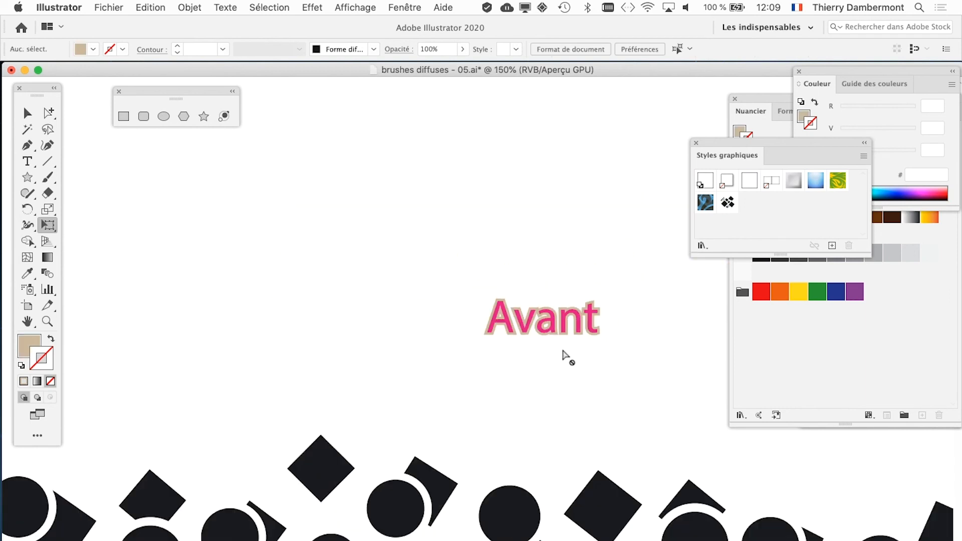
{"action": "key", "text": "super+z"}
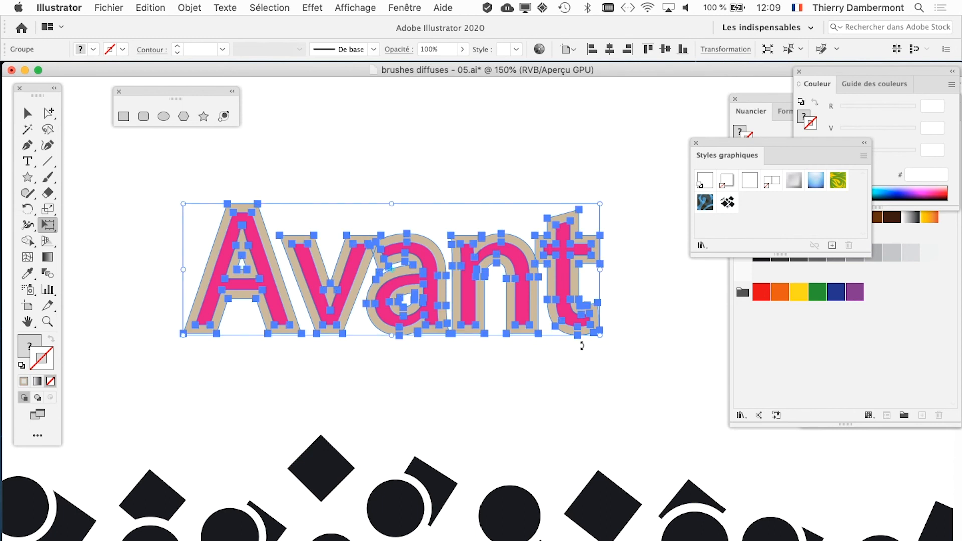
Deselect the "Avant" letters and switch back to the Selection tool
{"action": "scroll", "coordinate": [599, 345], "scroll_direction": "down", "scroll_amount": 1}
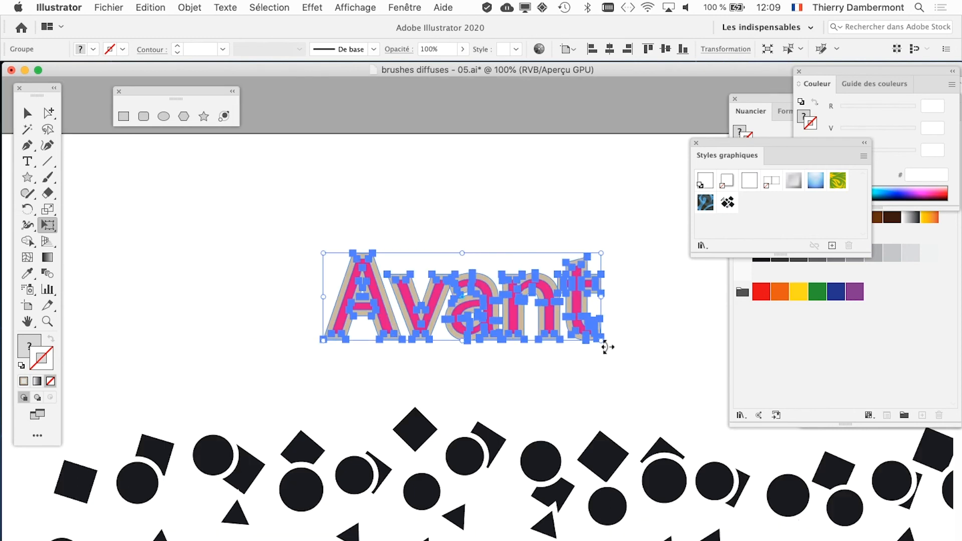
{"action": "left_click", "coordinate": [28, 128]}
{"action": "left_click", "coordinate": [232, 204]}
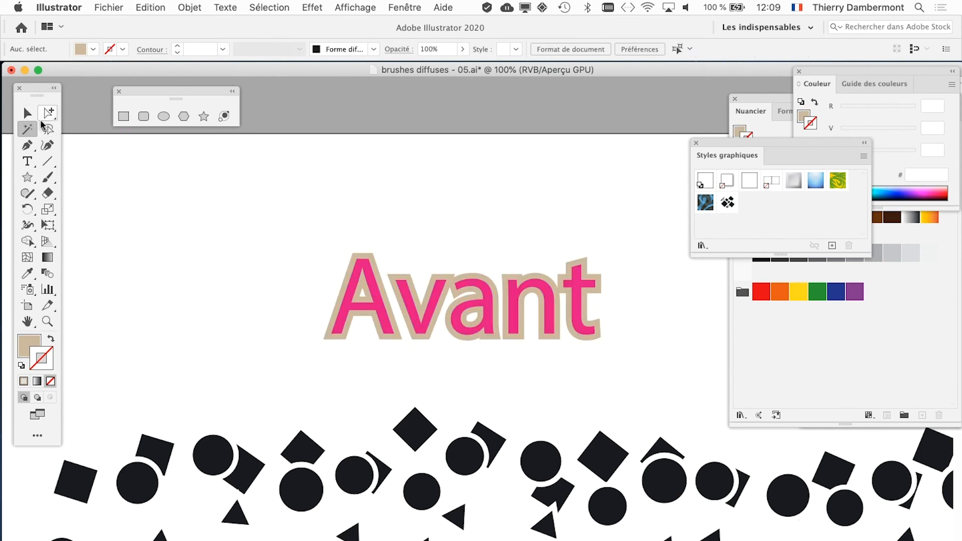
{"action": "left_click", "coordinate": [27, 112]}
Save the document under the new name "brushes diffuses - 06.ai" in Illustrator 2020 format with the default options
{"action": "left_click", "coordinate": [150, 7]}
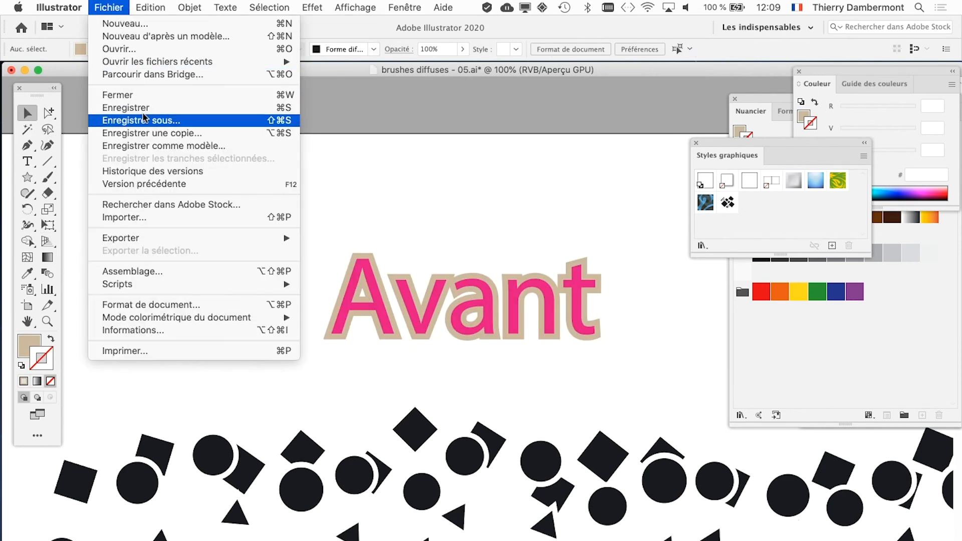
{"action": "left_click", "coordinate": [140, 120]}
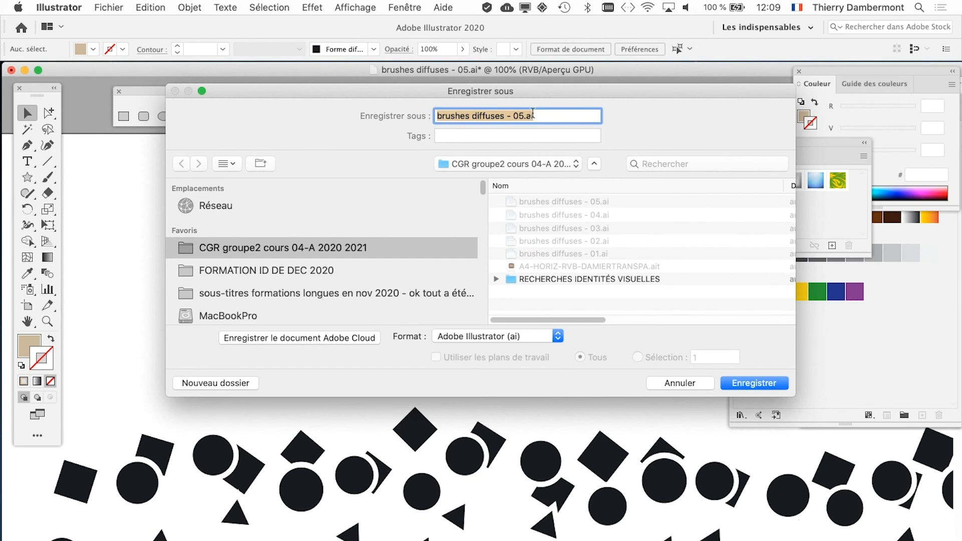
{"action": "left_click_drag", "start_coordinate": [525, 116], "coordinate": [519, 116]}
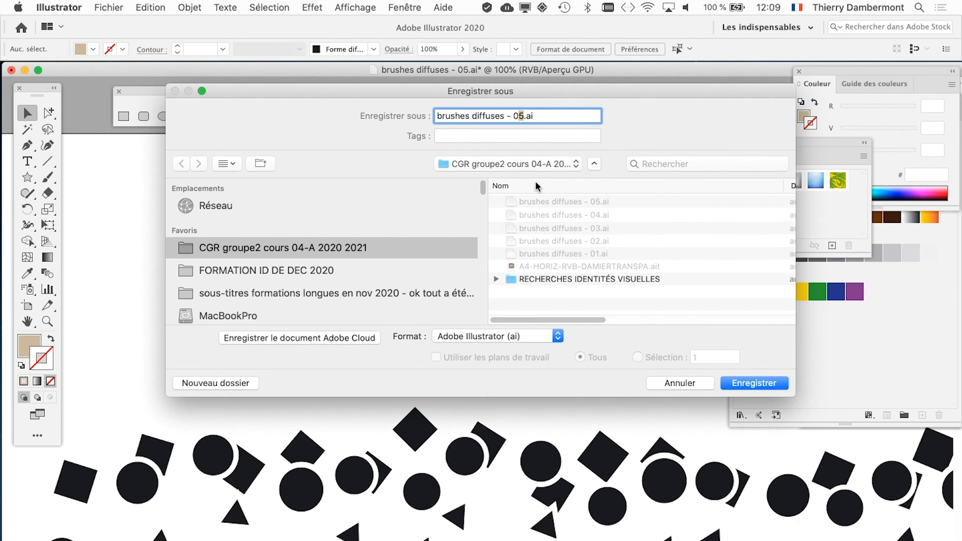
{"action": "type", "text": "6"}
{"action": "key", "text": "Return"}
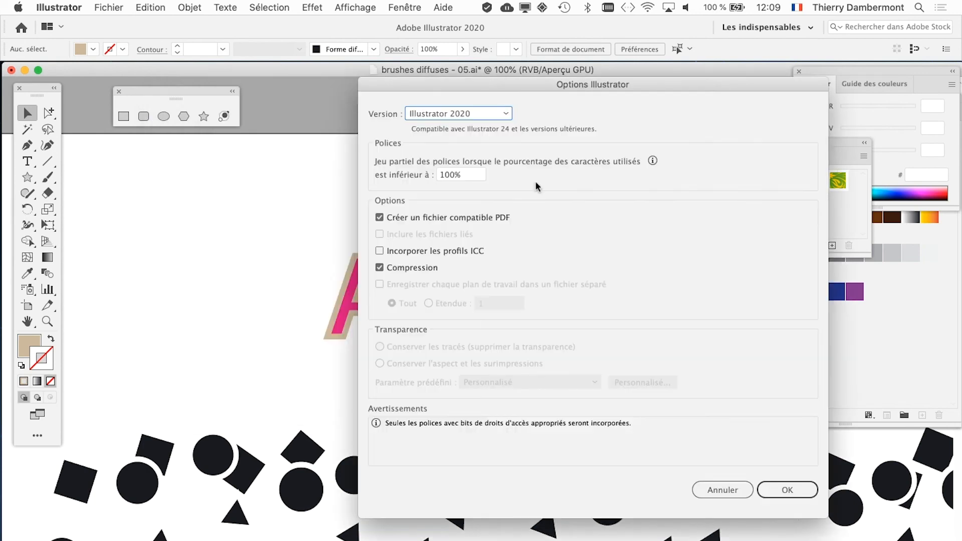
{"action": "left_click", "coordinate": [787, 486]}
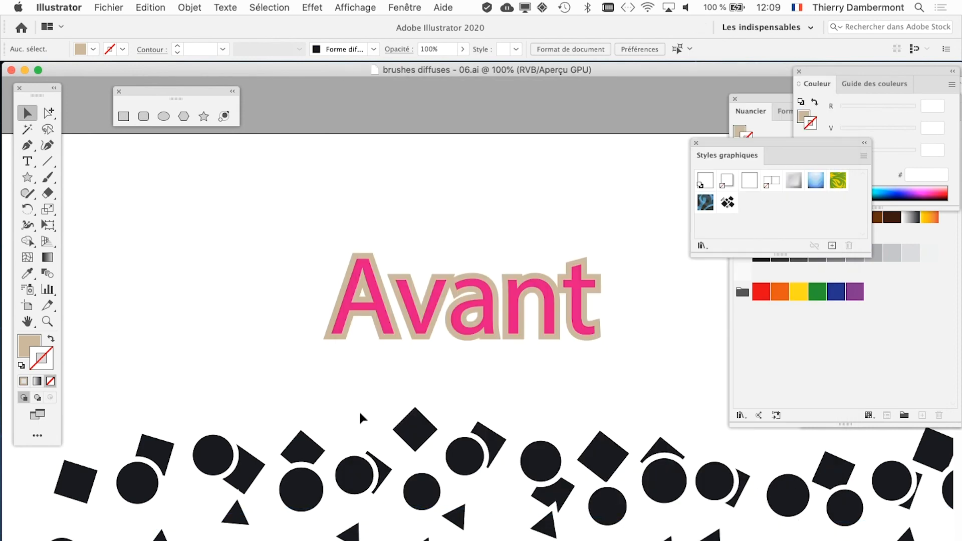